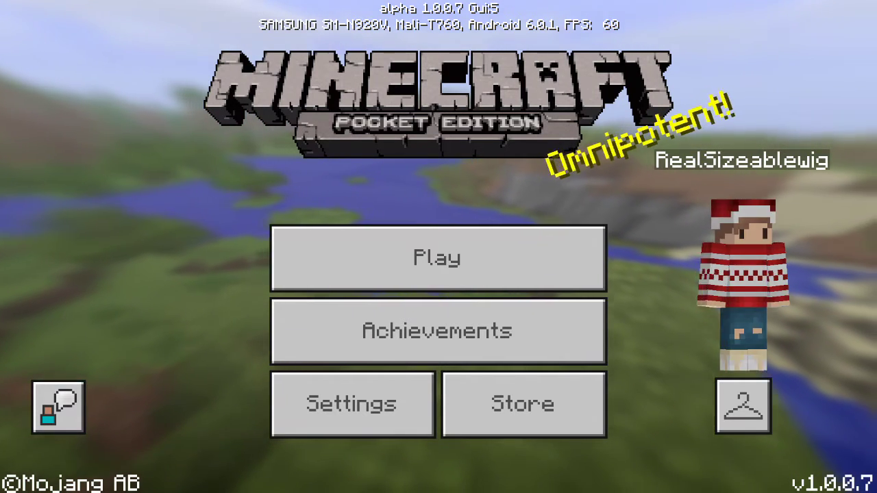
Open the character skin options in Minecraft: Pocket Edition.
left_click(744, 406)
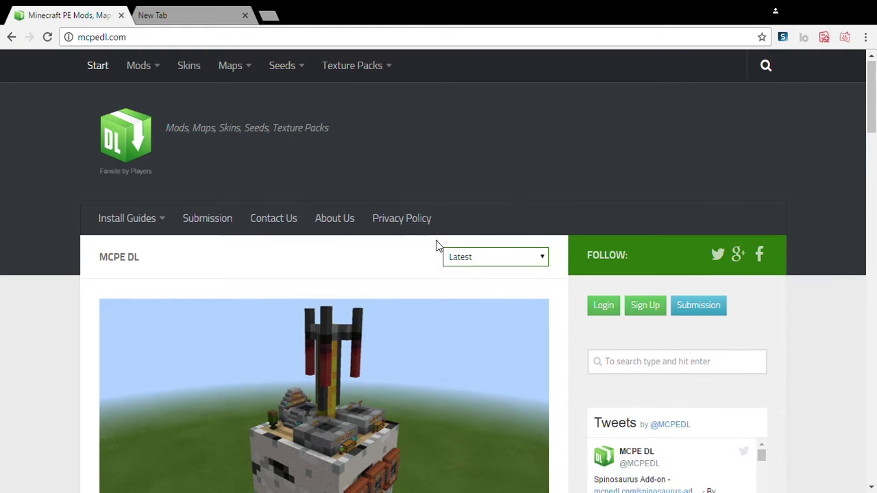
scroll(439, 244, "down", 5)
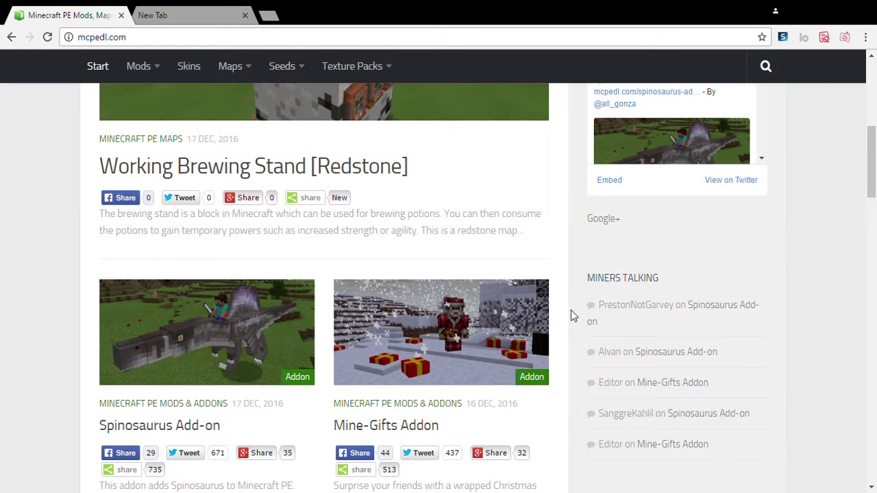
scroll(569, 316, "down", 3)
scroll(569, 315, "down", 8)
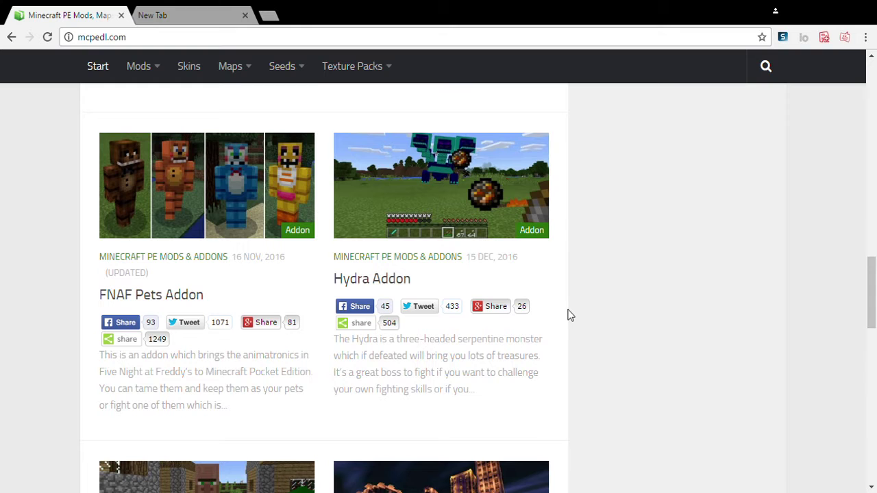
scroll(570, 315, "down", 4)
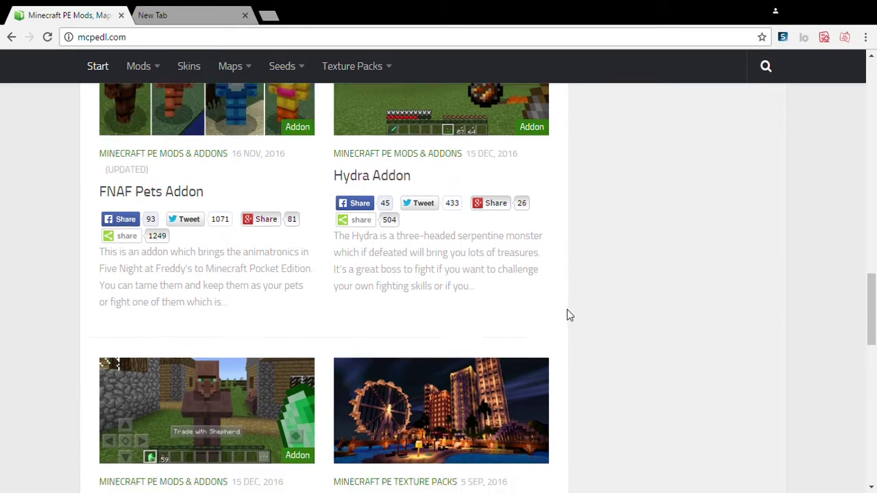
scroll(570, 315, "down", 9)
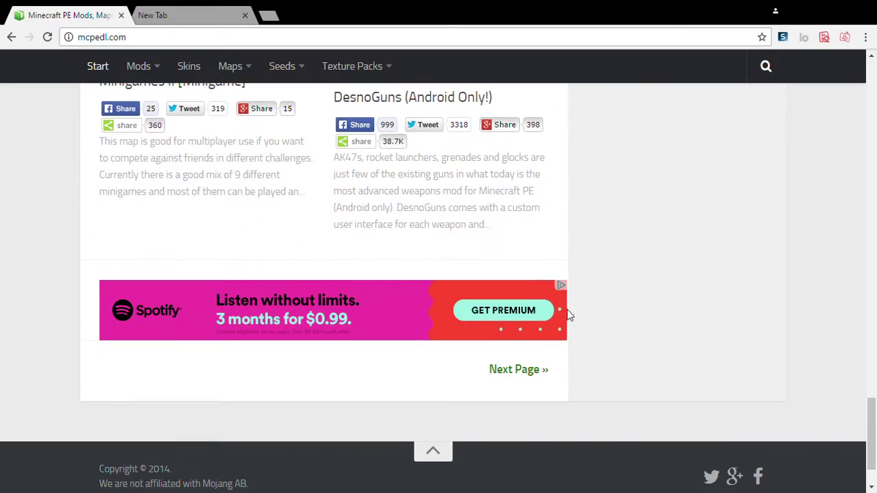
left_click(527, 369)
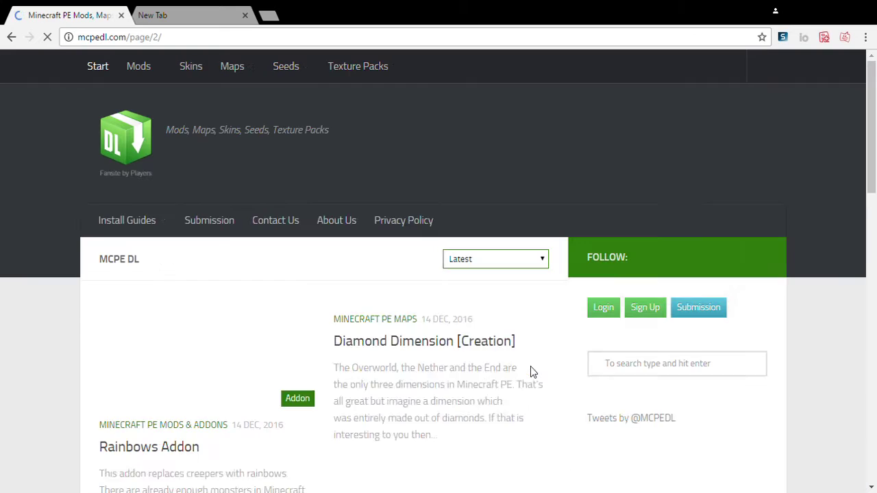
scroll(530, 363, "down", 5)
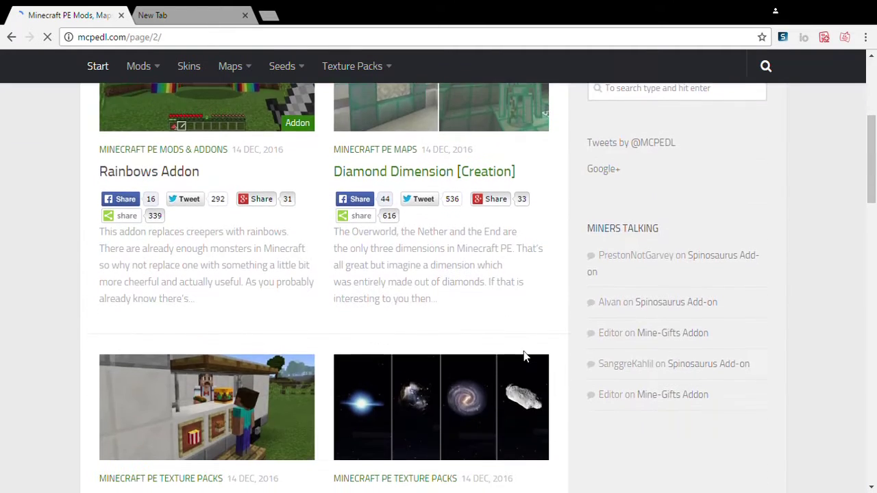
scroll(529, 350, "down", 7)
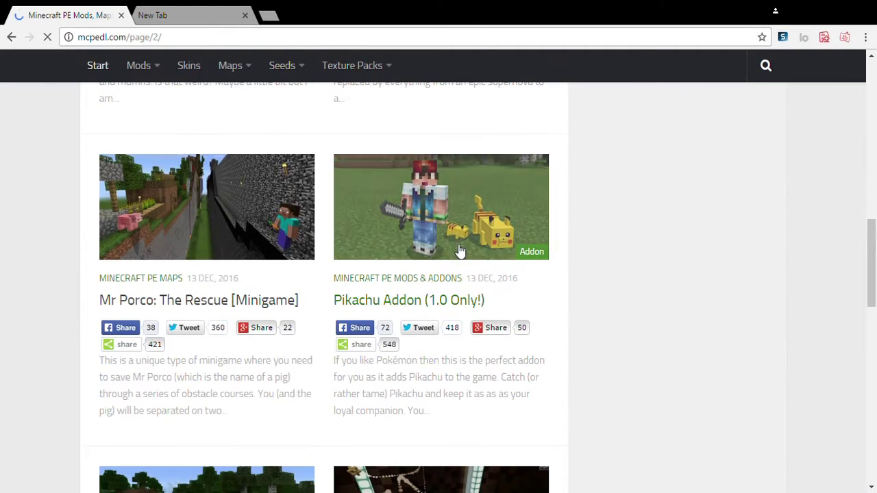
left_click(460, 251)
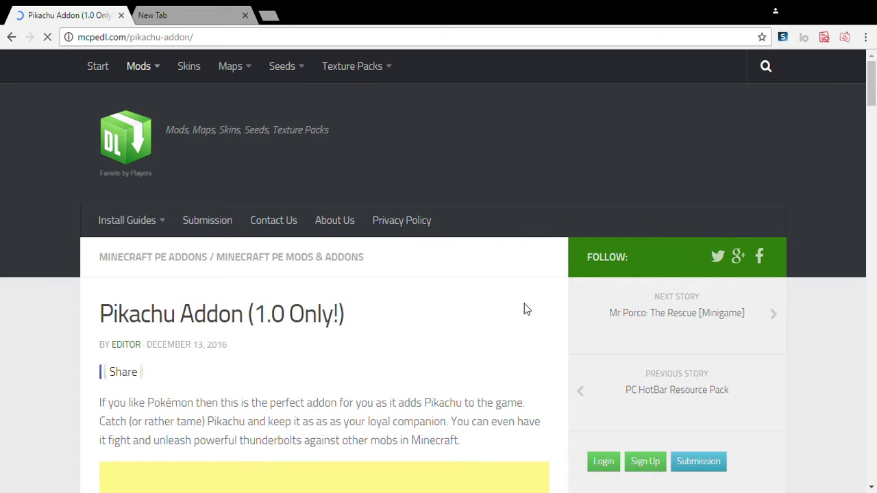
scroll(524, 304, "down", 8)
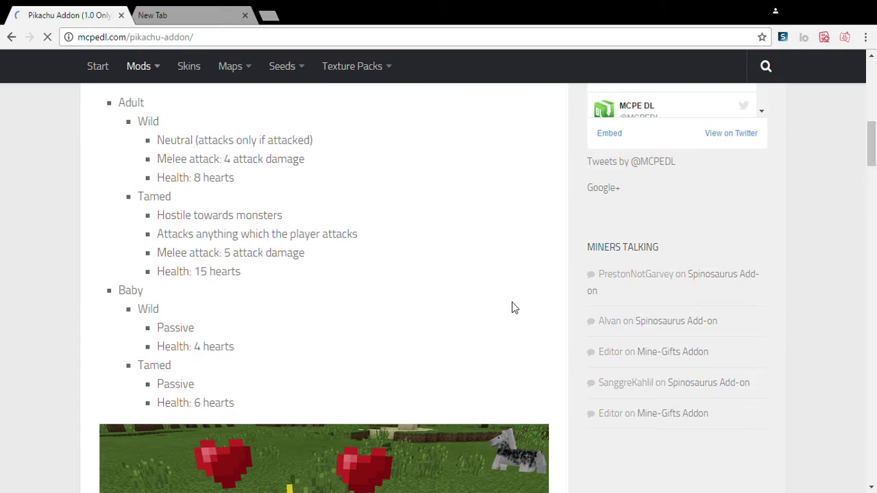
scroll(512, 302, "down", 8)
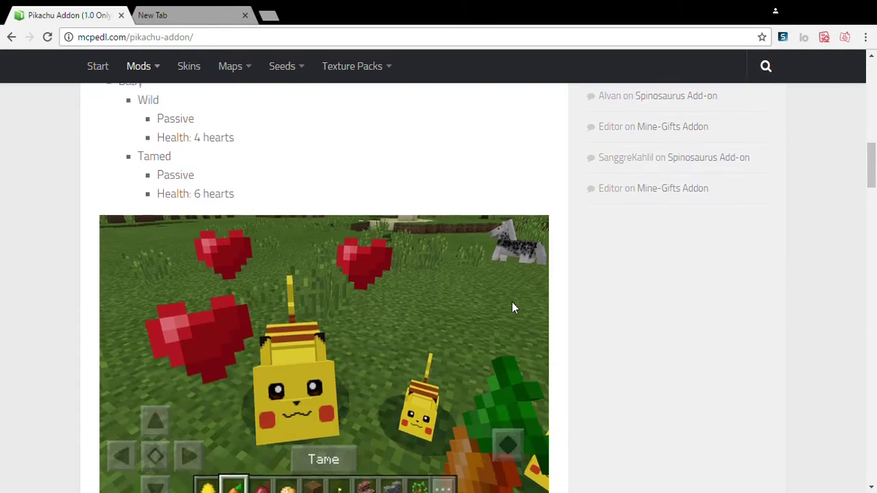
scroll(511, 304, "up", 9)
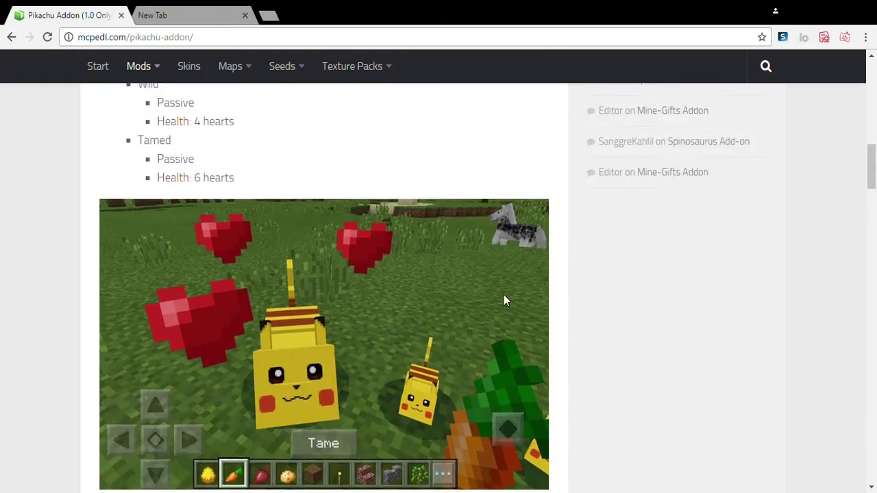
scroll(346, 273, "up", 4)
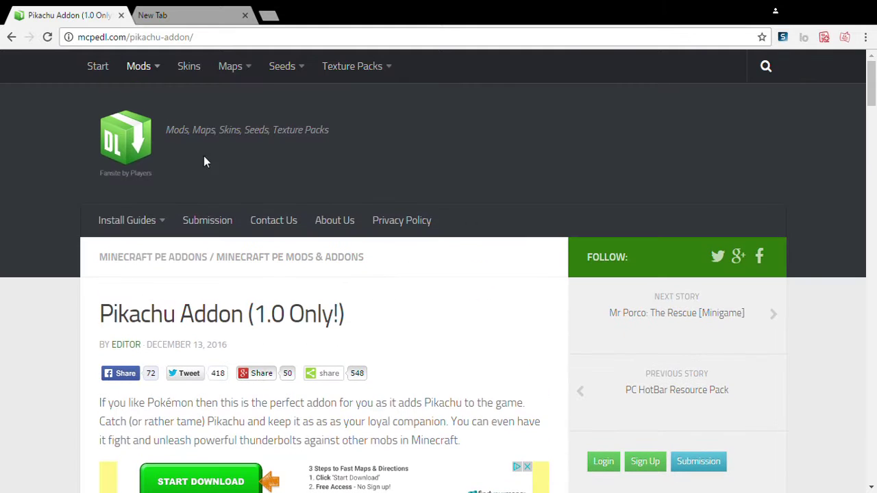
left_click(145, 158)
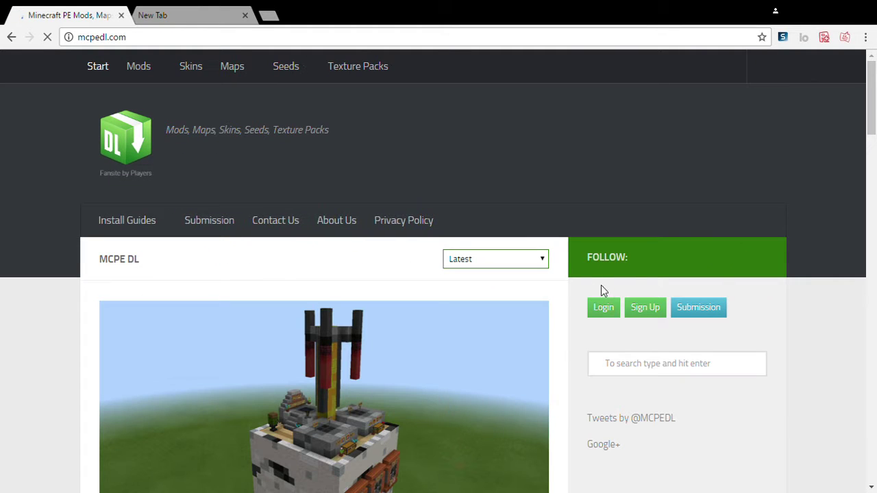
scroll(541, 302, "down", 1)
scroll(541, 301, "down", 7)
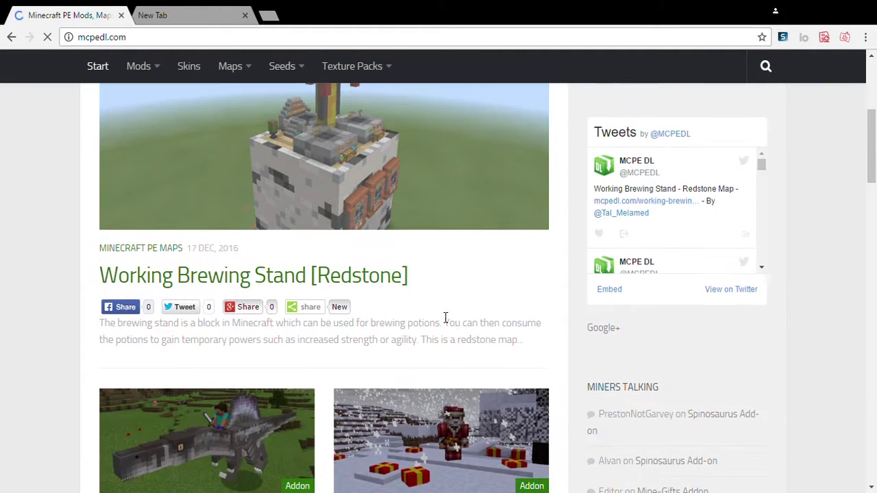
scroll(288, 327, "down", 11)
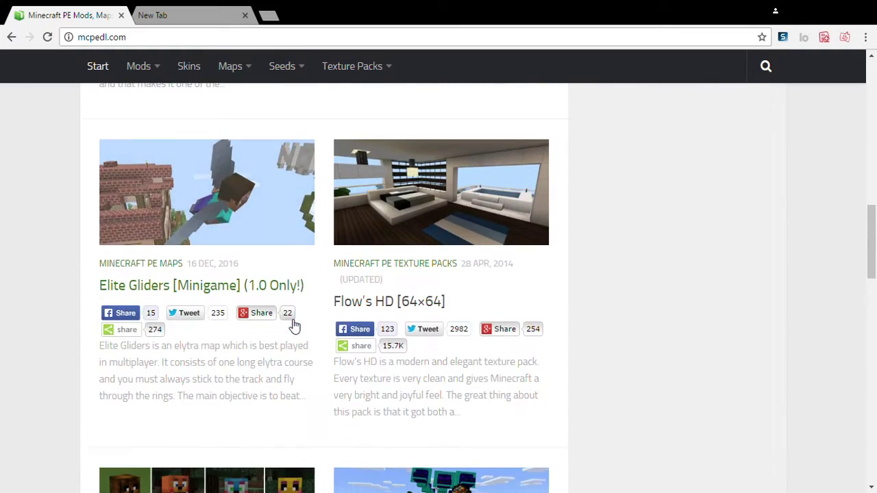
scroll(295, 227, "up", 2)
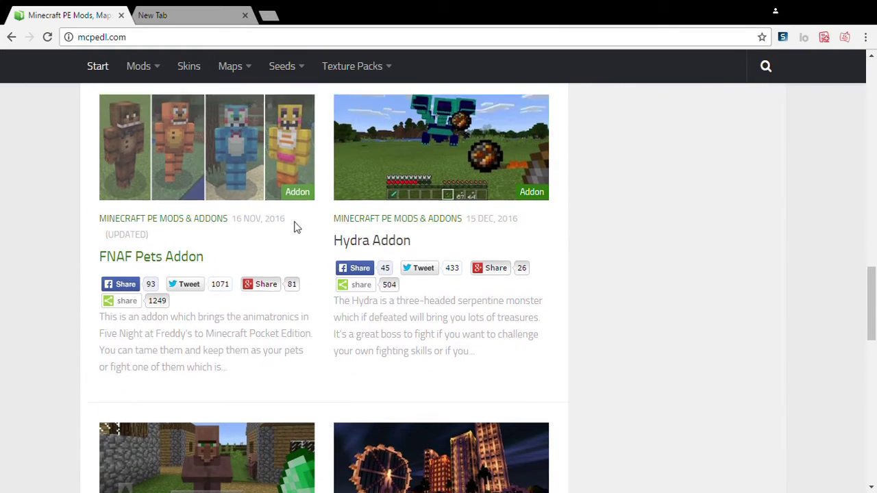
left_click(284, 252)
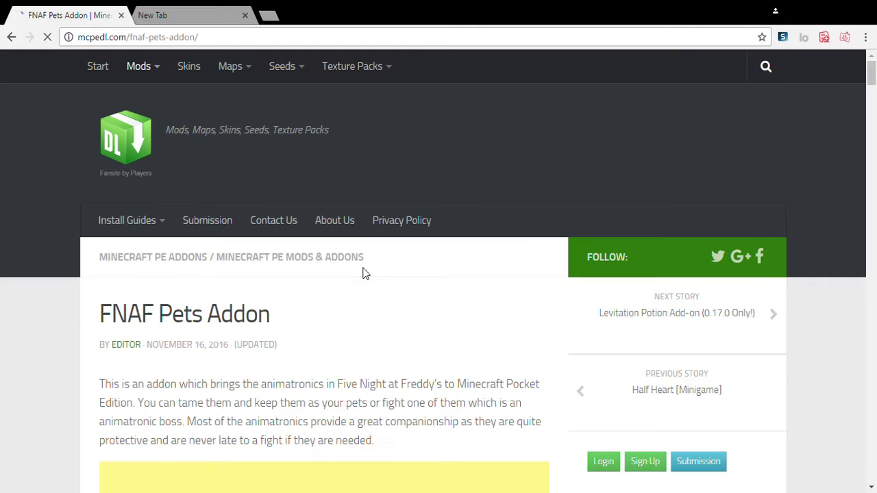
scroll(457, 325, "down", 3)
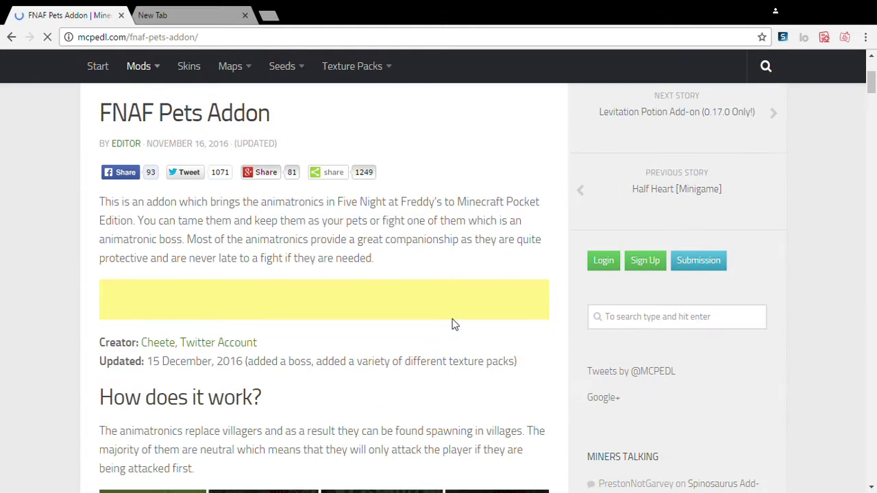
key("alt+Left")
scroll(438, 314, "down", 2)
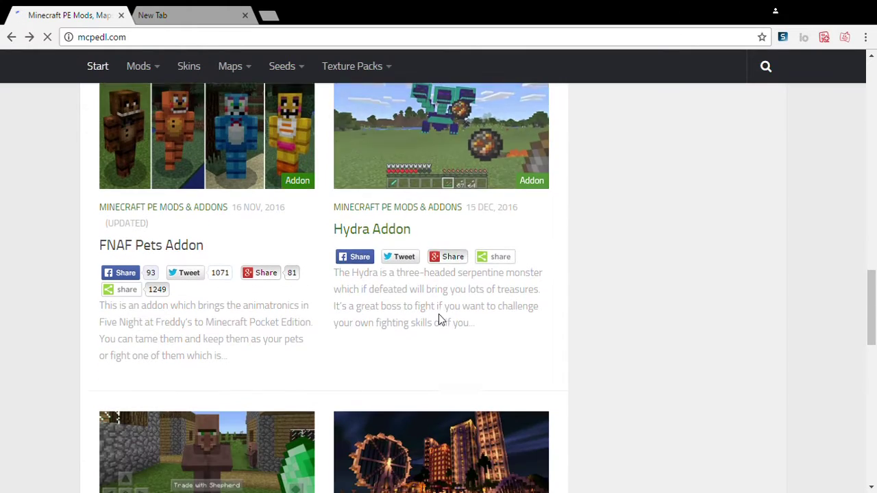
scroll(438, 308, "up", 1)
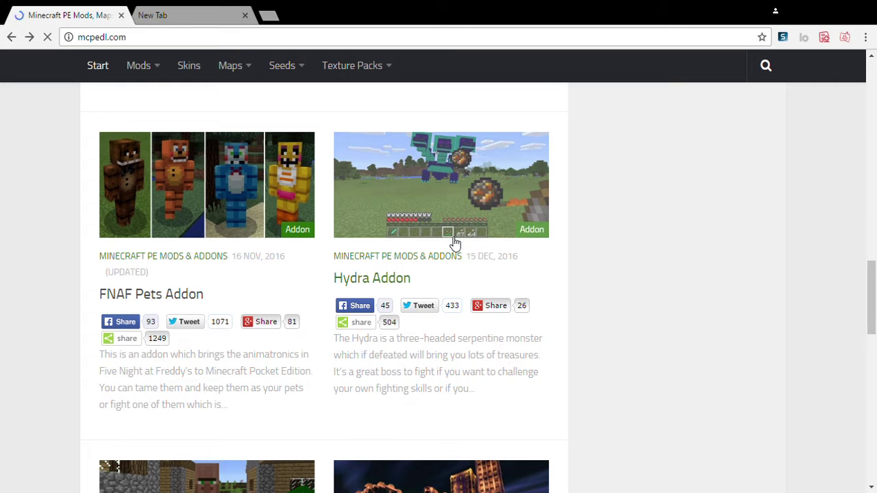
Open the Hydra Addon article and scroll down to its Behaviors and Resources .McPack links.
left_click(455, 240)
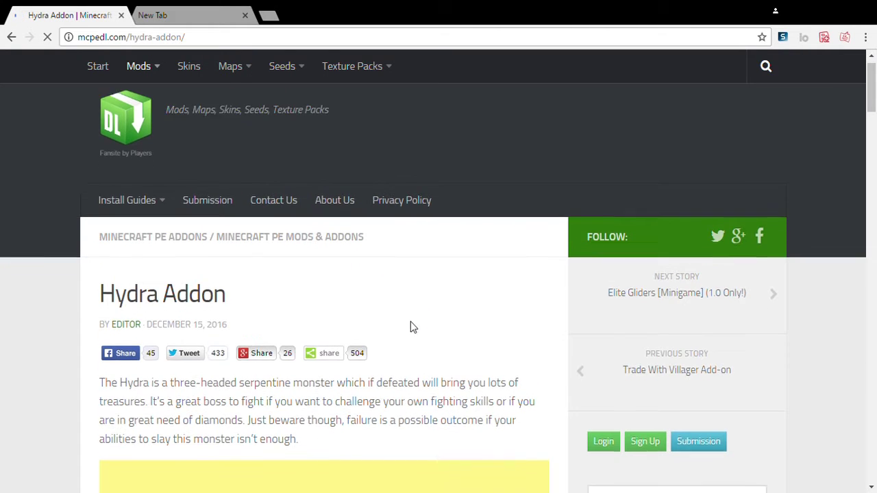
scroll(410, 327, "down", 7)
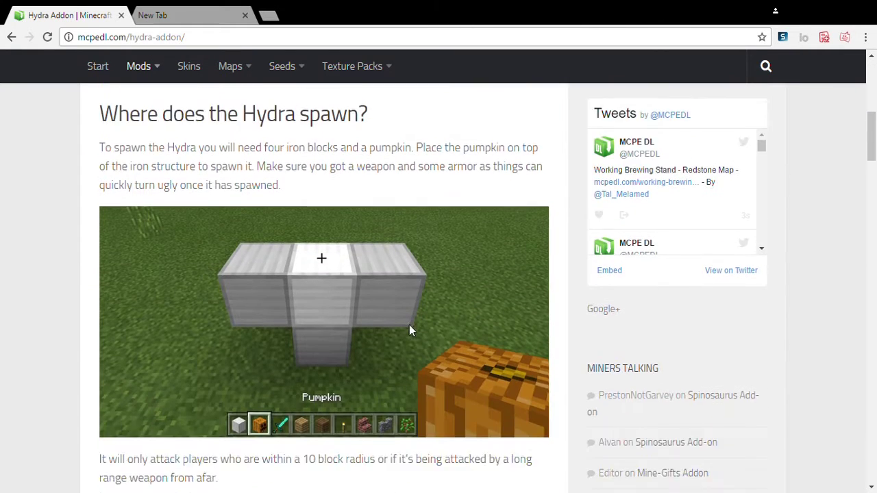
scroll(409, 325, "down", 5)
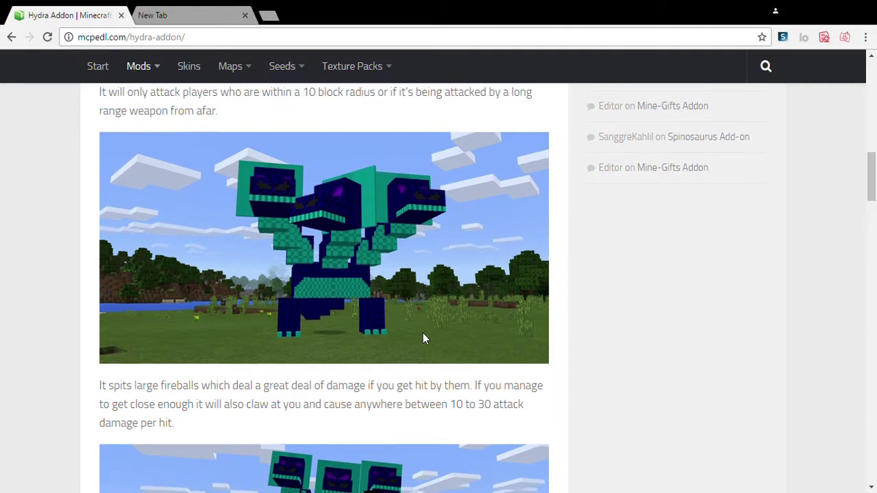
scroll(423, 336, "down", 4)
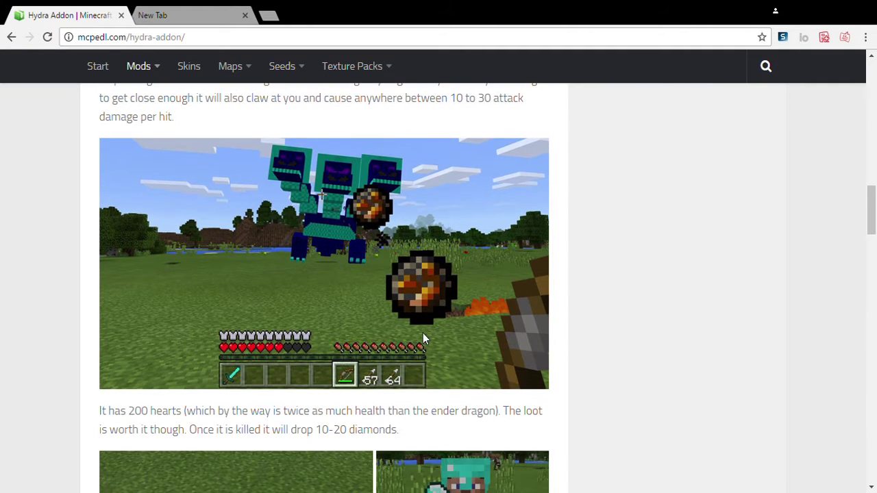
scroll(423, 333, "down", 9)
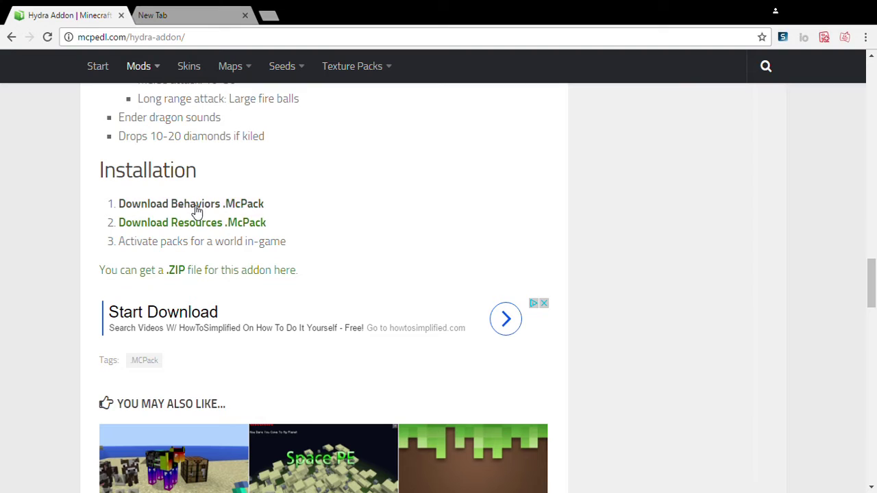
Download Hydra_Boss_resource_pack from MediaFire, then close that tab to return to the article.
left_click(249, 227)
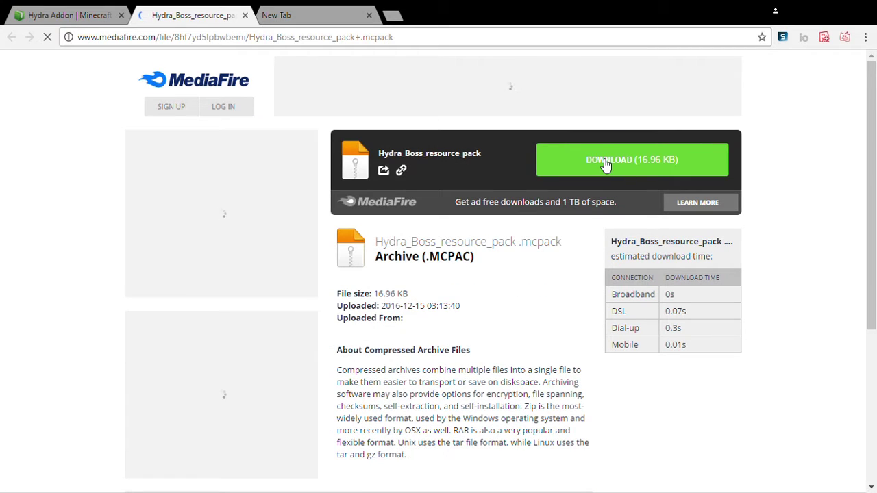
left_click(606, 165)
key("ctrl+w")
scroll(466, 255, "up", 2)
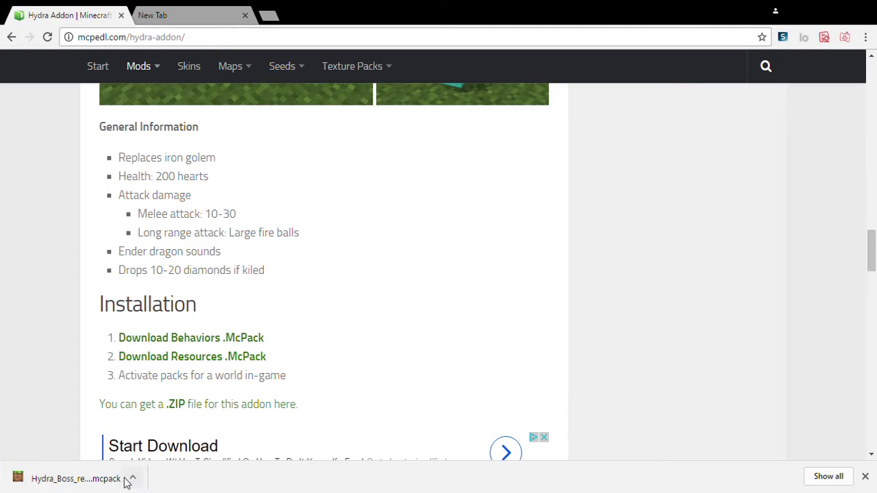
scroll(180, 226, "up", 3)
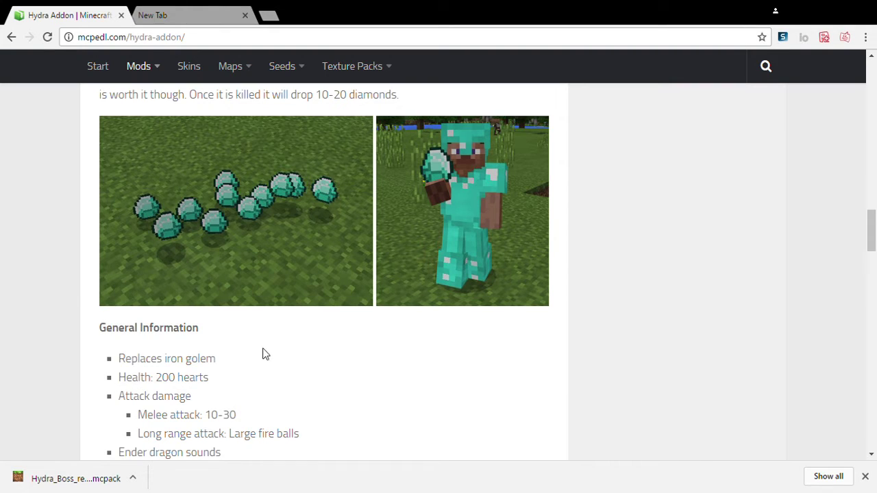
scroll(191, 425, "up", 5)
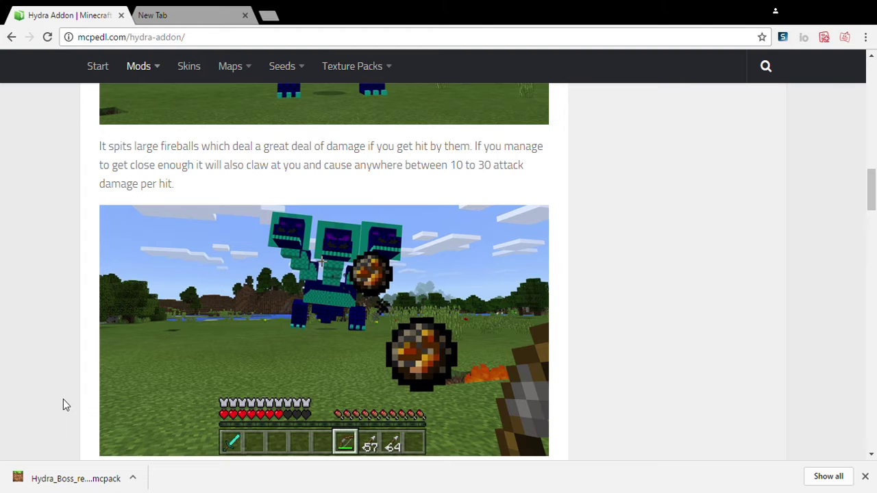
left_click(15, 483)
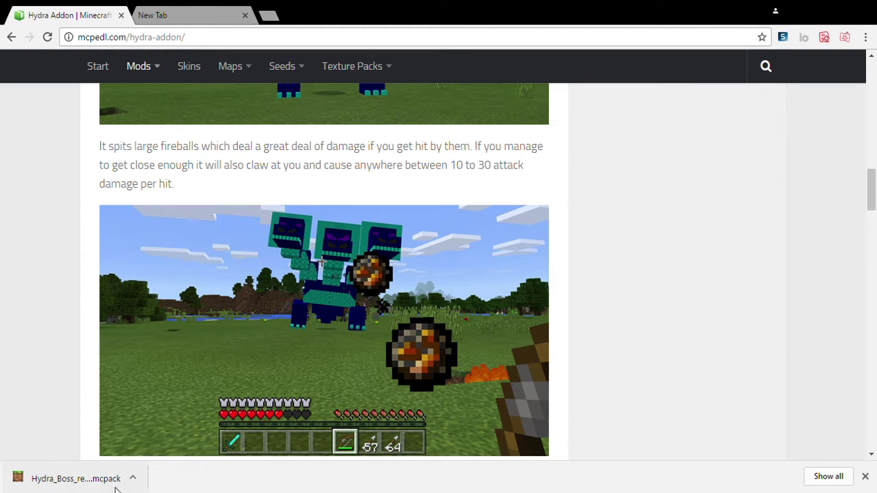